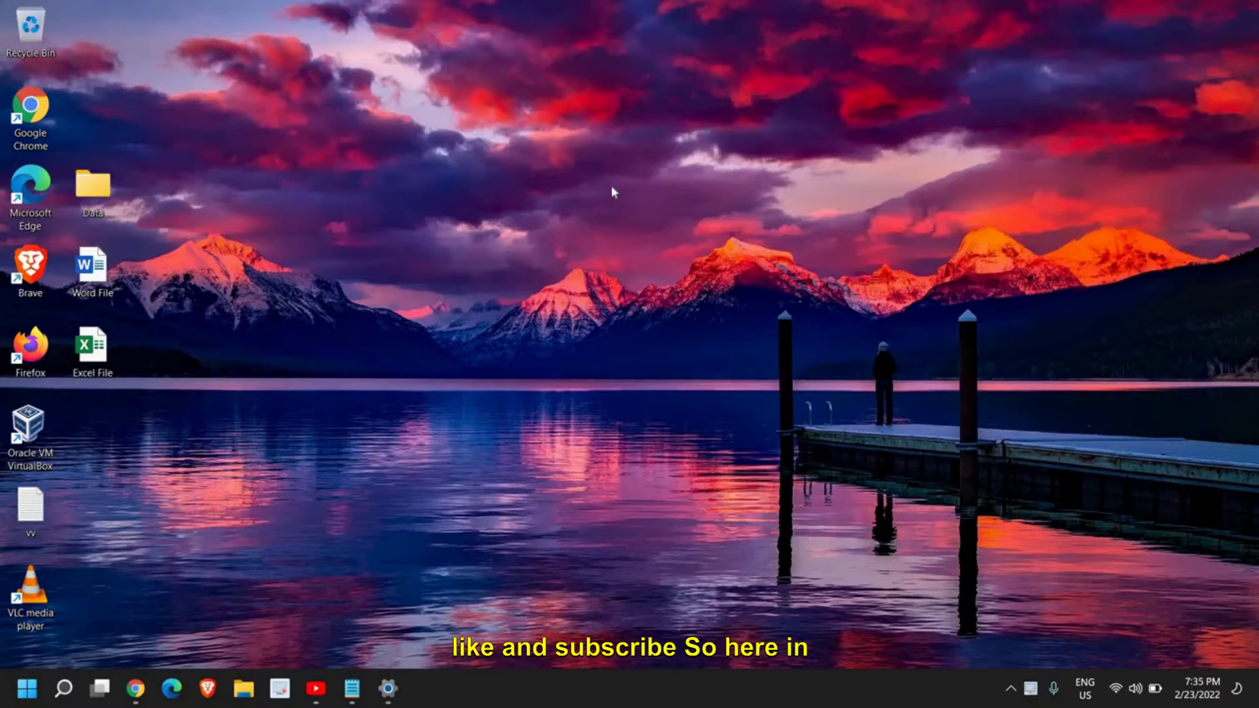
# Search Windows for 'troubleshoot' and open Troubleshoot settings from the best match
pyautogui.click(63, 688)
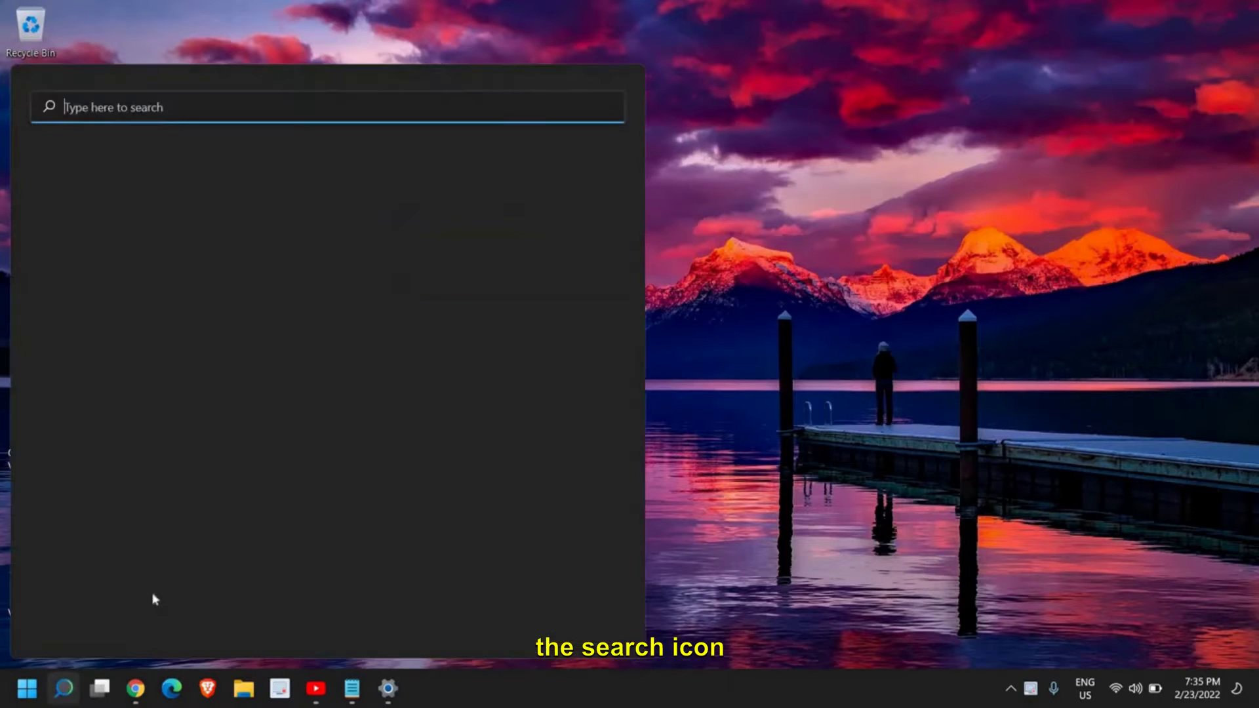
pyautogui.write('troubleshoot settings')
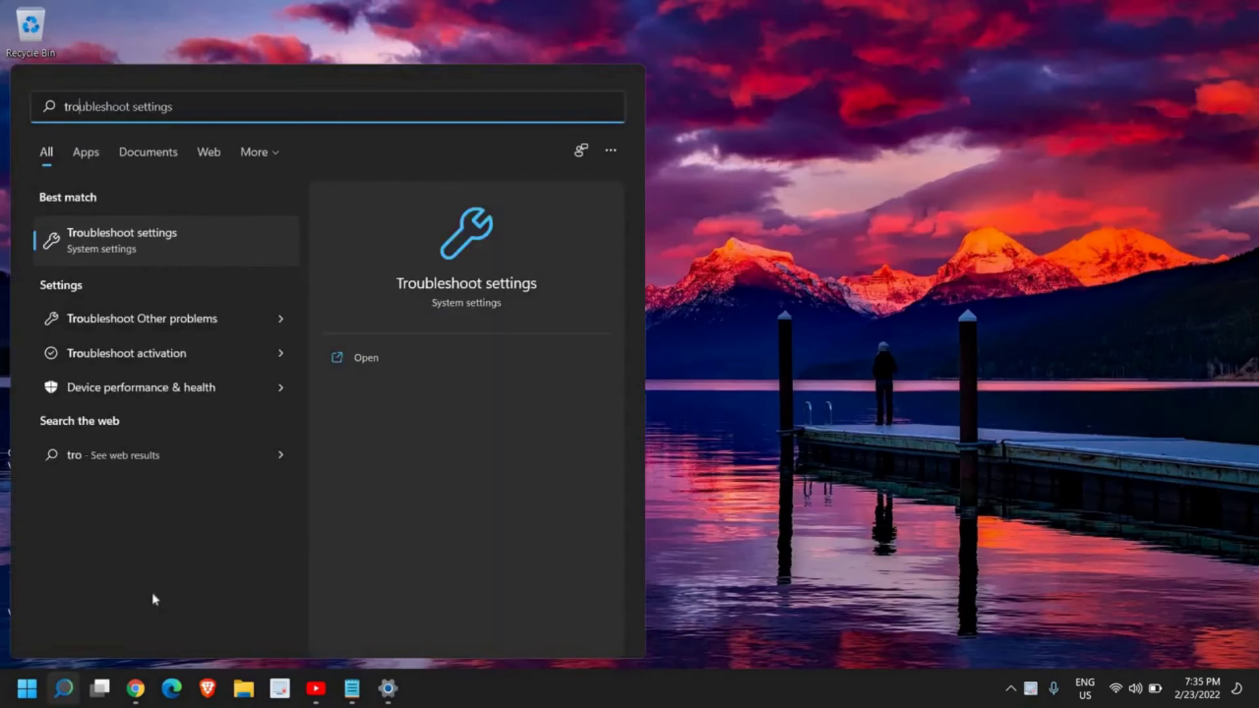
pyautogui.click(164, 236)
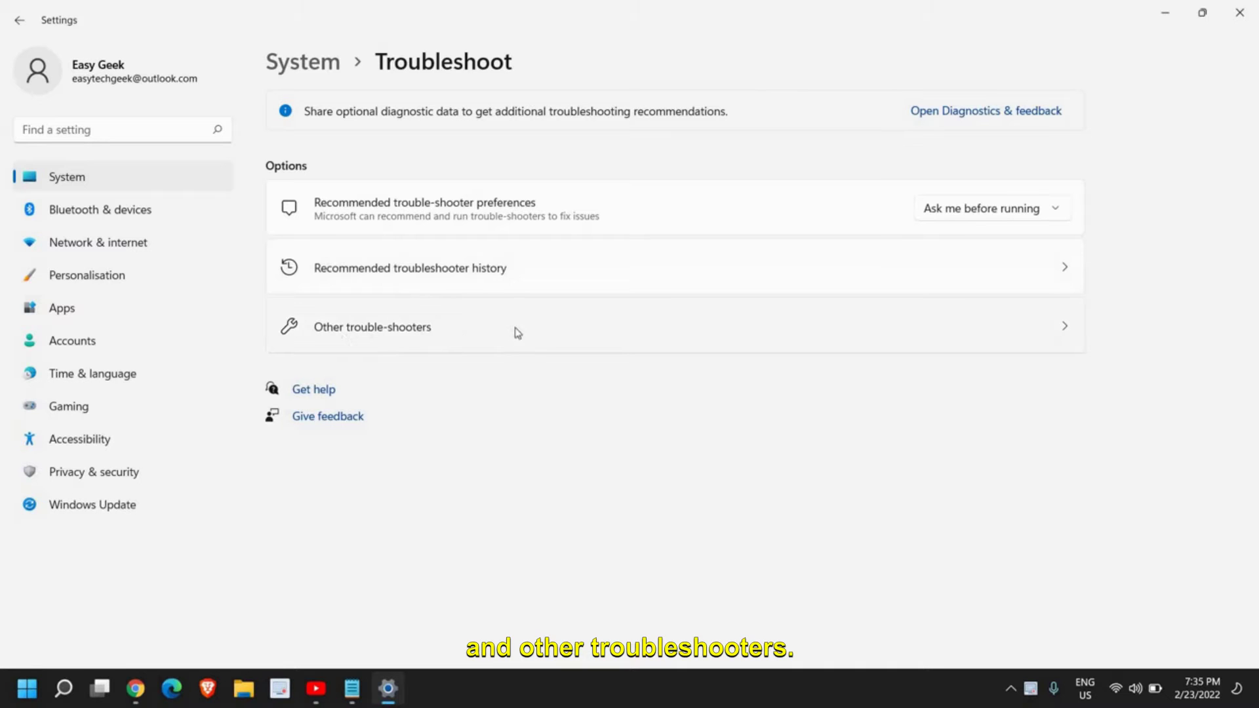
# Show the Other trouble-shooters list, scrolled to the Keyboard entry
pyautogui.click(539, 339)
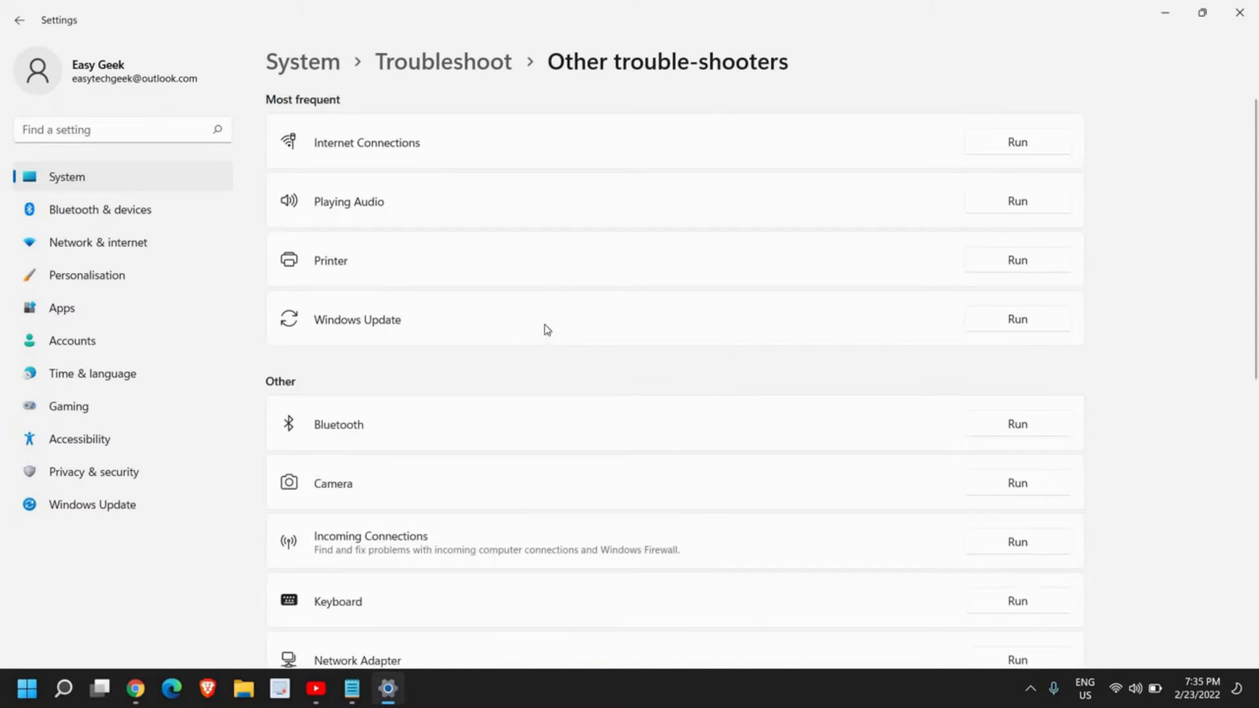
pyautogui.scroll(-3, 507, 307)
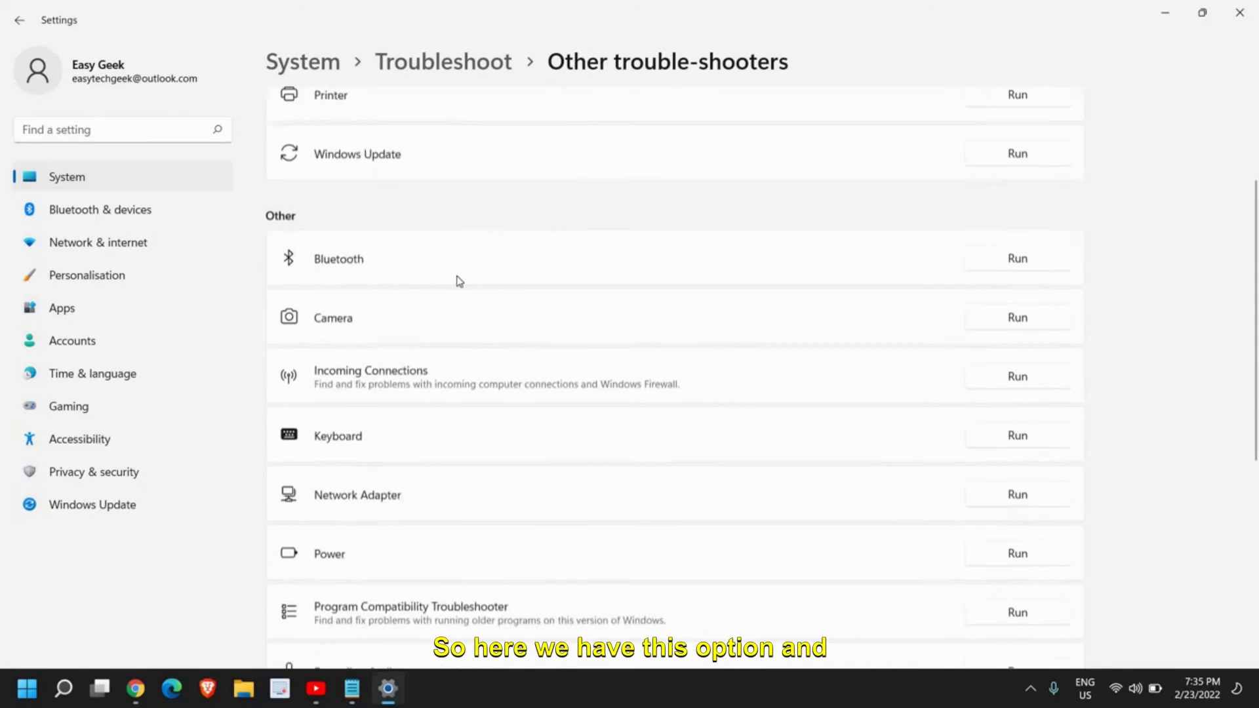
pyautogui.scroll(-2, 403, 339)
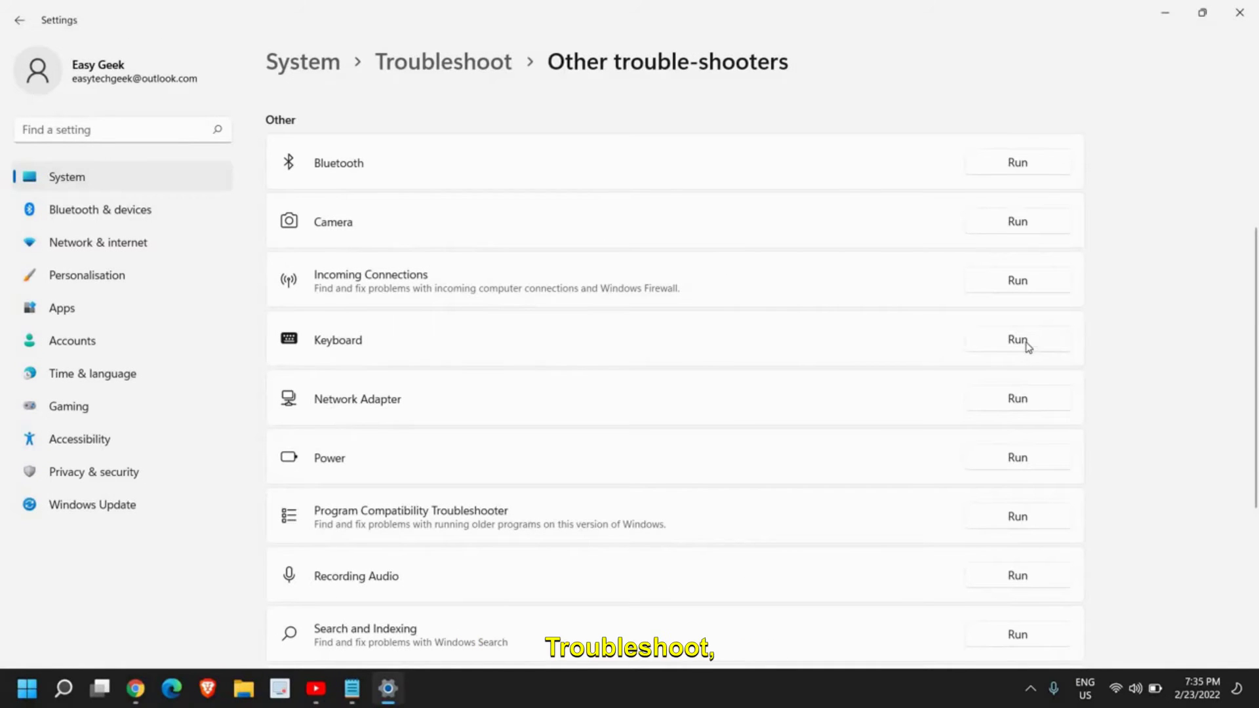
# Run the Keyboard troubleshooter, dismiss its no-changes-needed result, and close Settings
pyautogui.click(1023, 344)
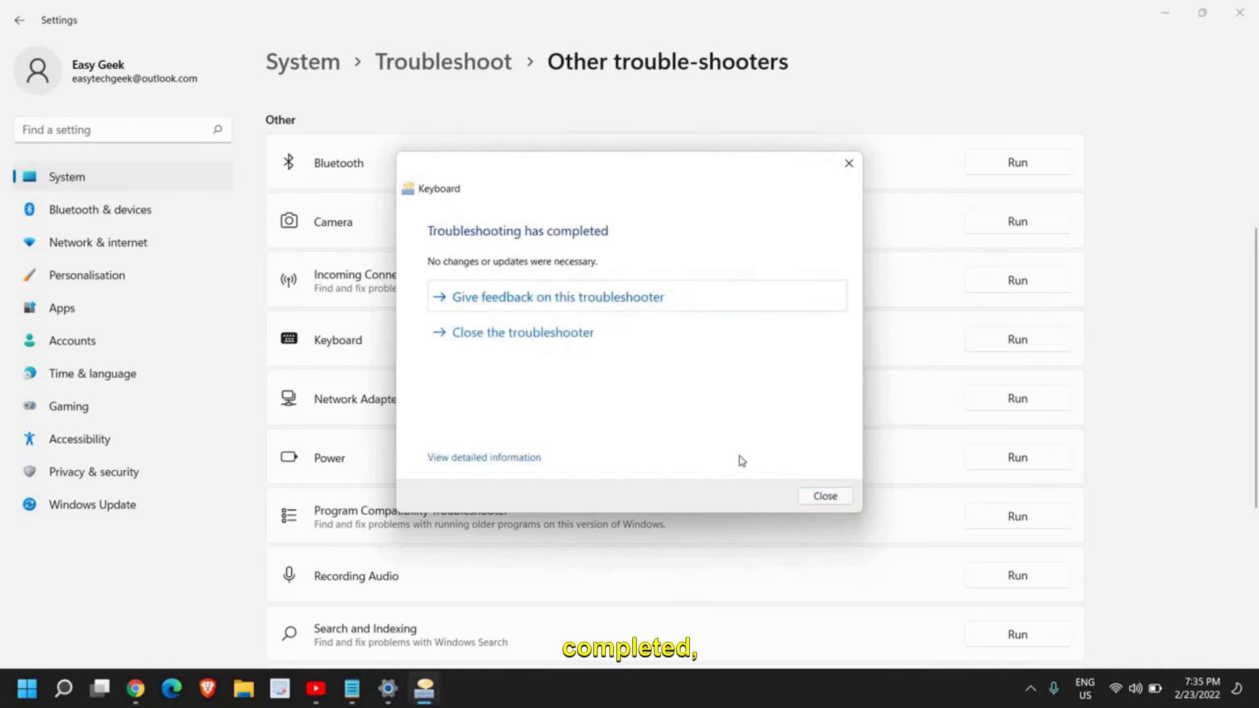
pyautogui.click(824, 497)
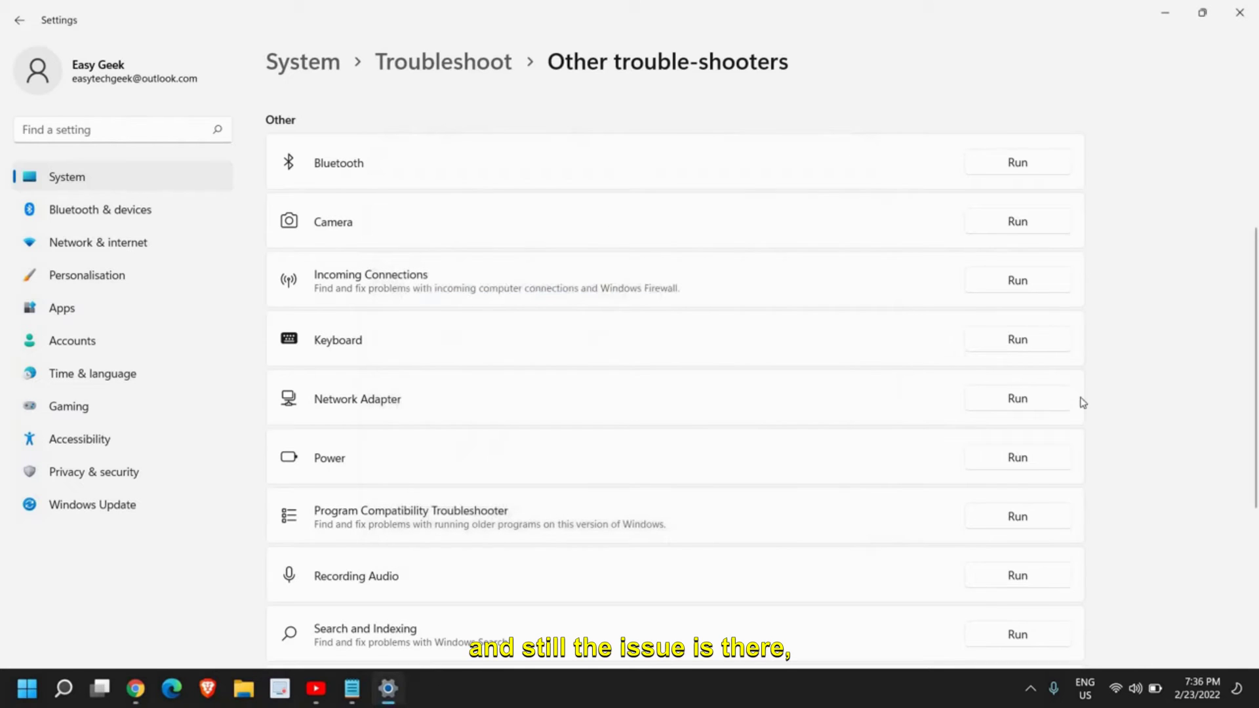
pyautogui.click(1242, 19)
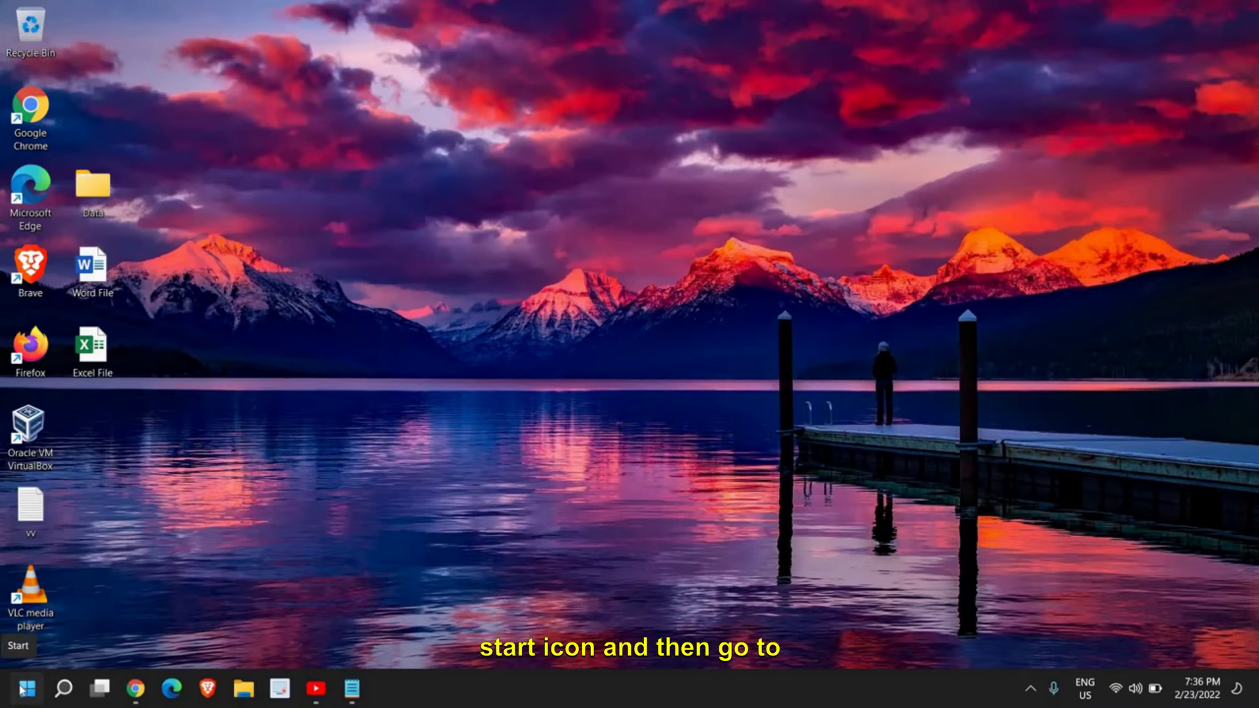
# Reopen Settings from the Start right-click menu and go to Time & language
pyautogui.rightClick(21, 692)
pyautogui.click(34, 516)
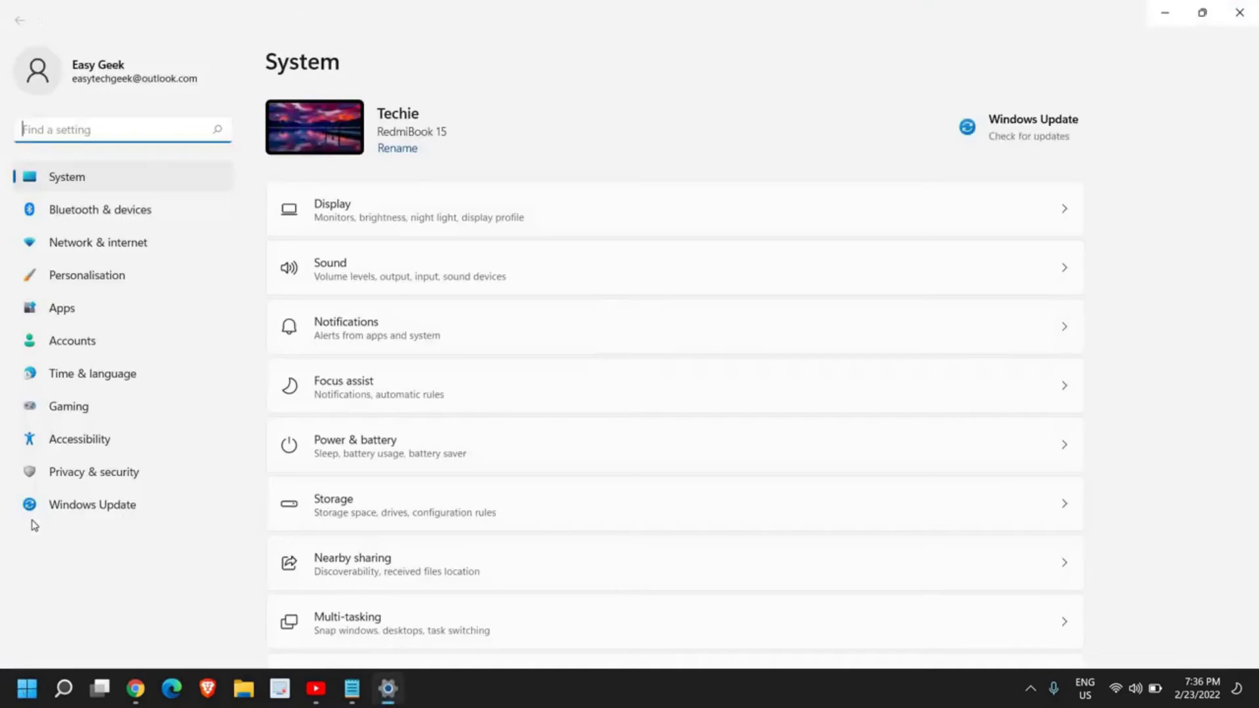
pyautogui.click(92, 375)
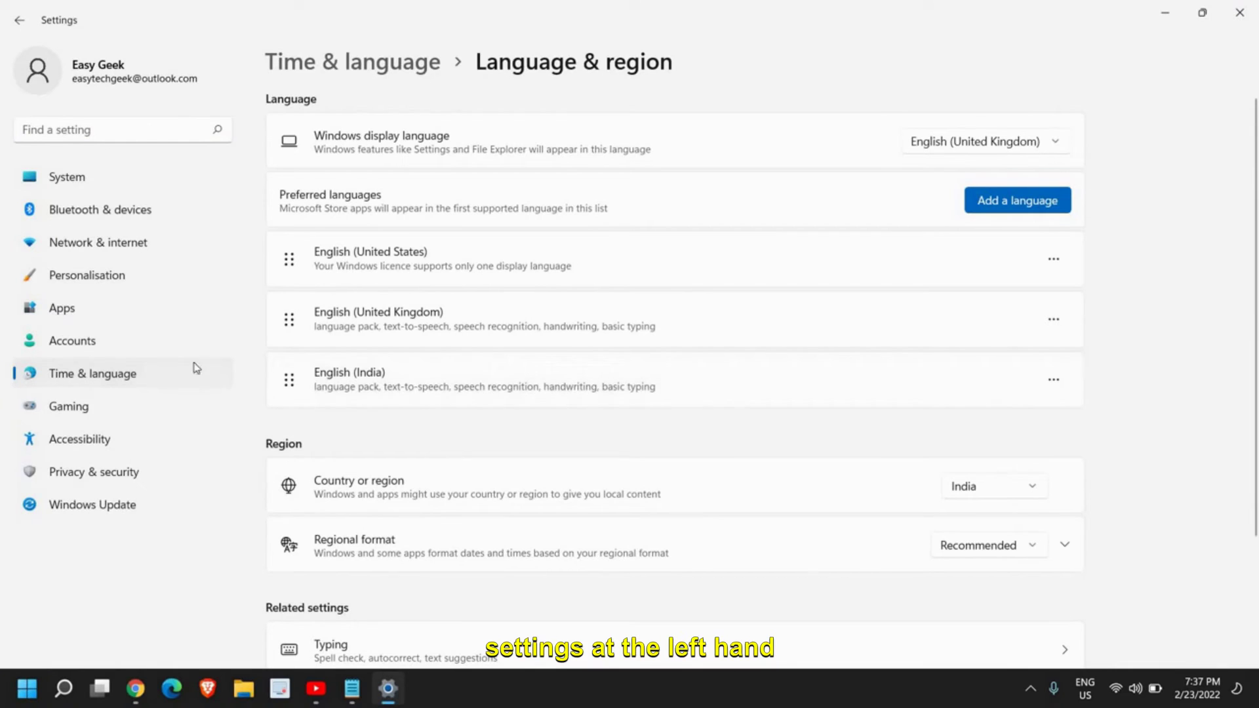
pyautogui.click(99, 382)
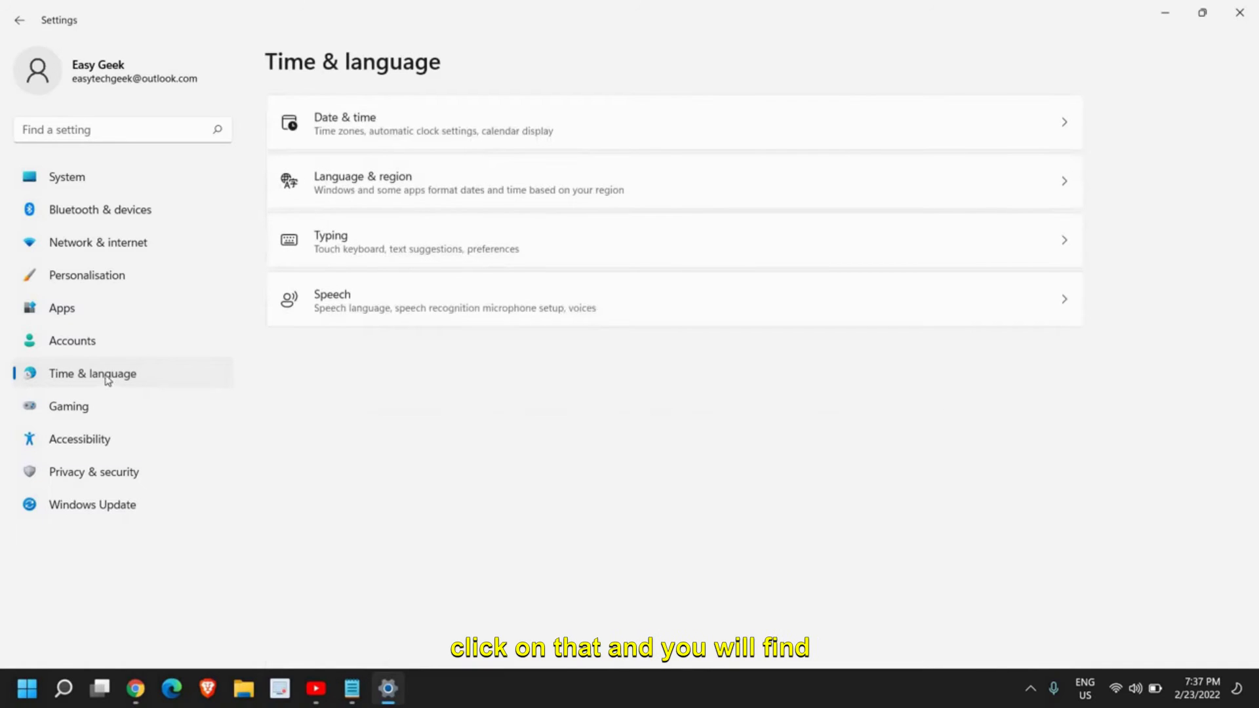
# Open Language & region to see English (United States), United Kingdom and India
pyautogui.click(381, 189)
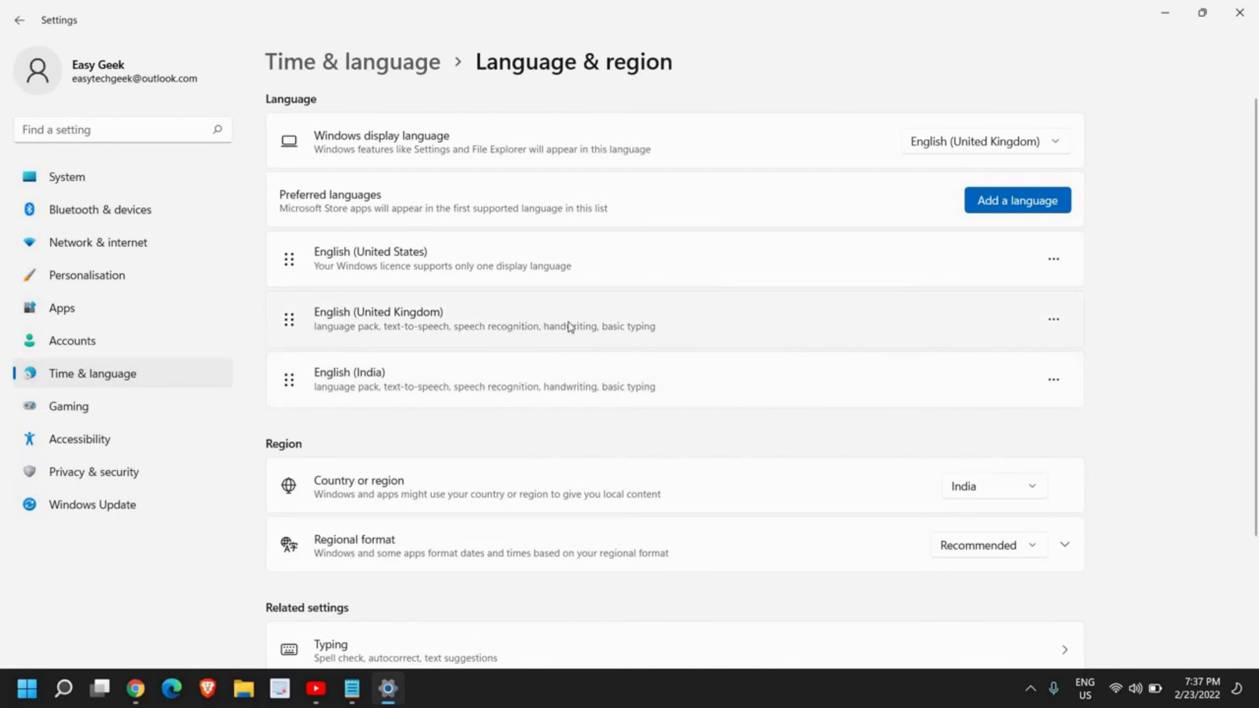
pyautogui.click(993, 202)
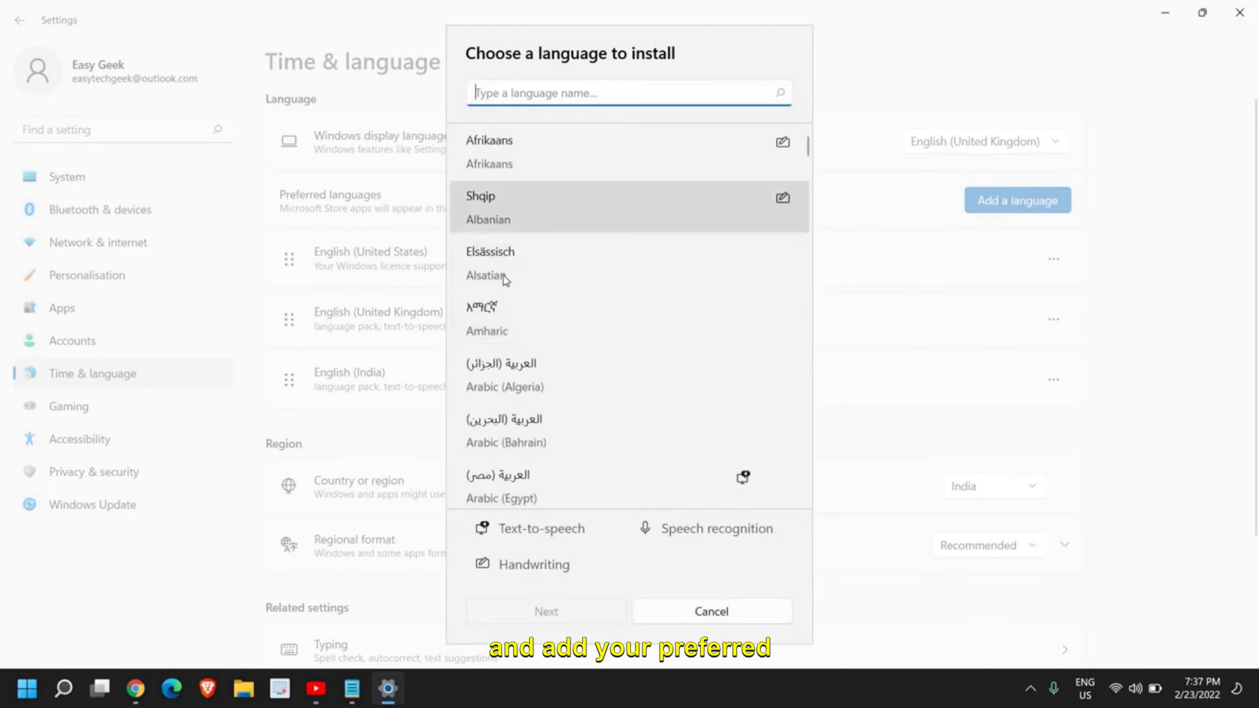
pyautogui.scroll(-1, 492, 355)
pyautogui.scroll(-2, 520, 435)
pyautogui.scroll(-1, 520, 435)
pyautogui.scroll(-1, 523, 442)
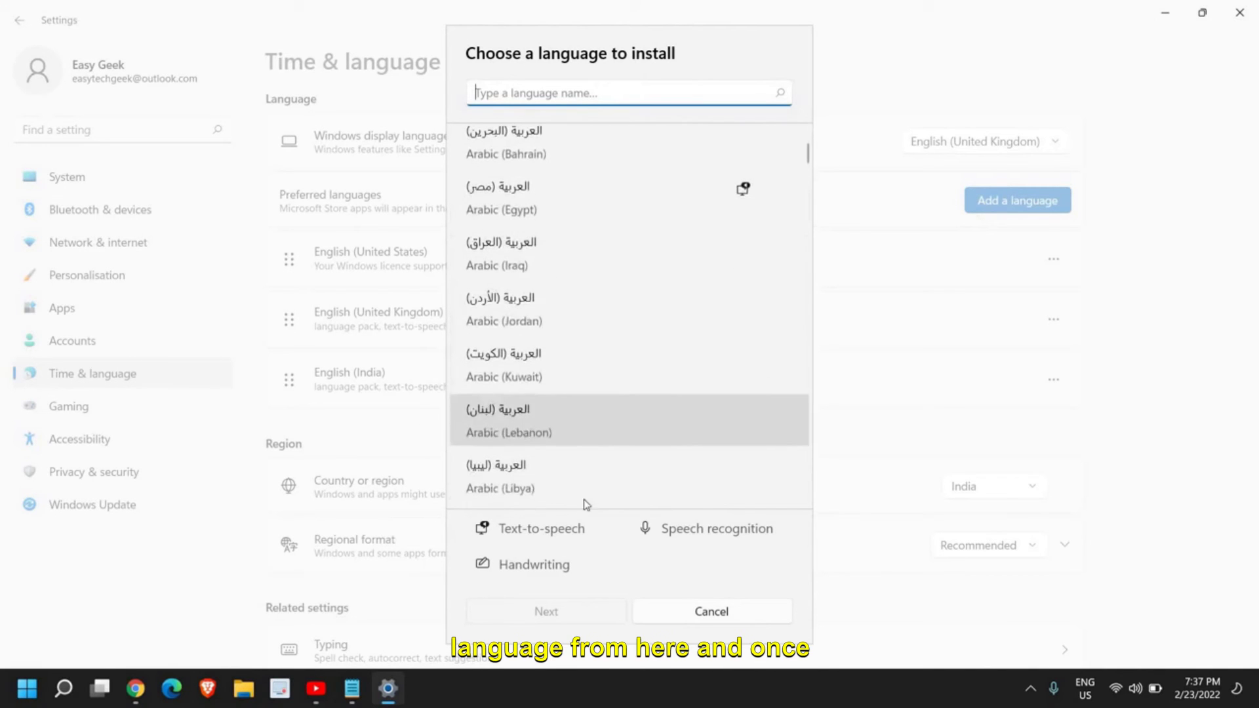
pyautogui.click(712, 610)
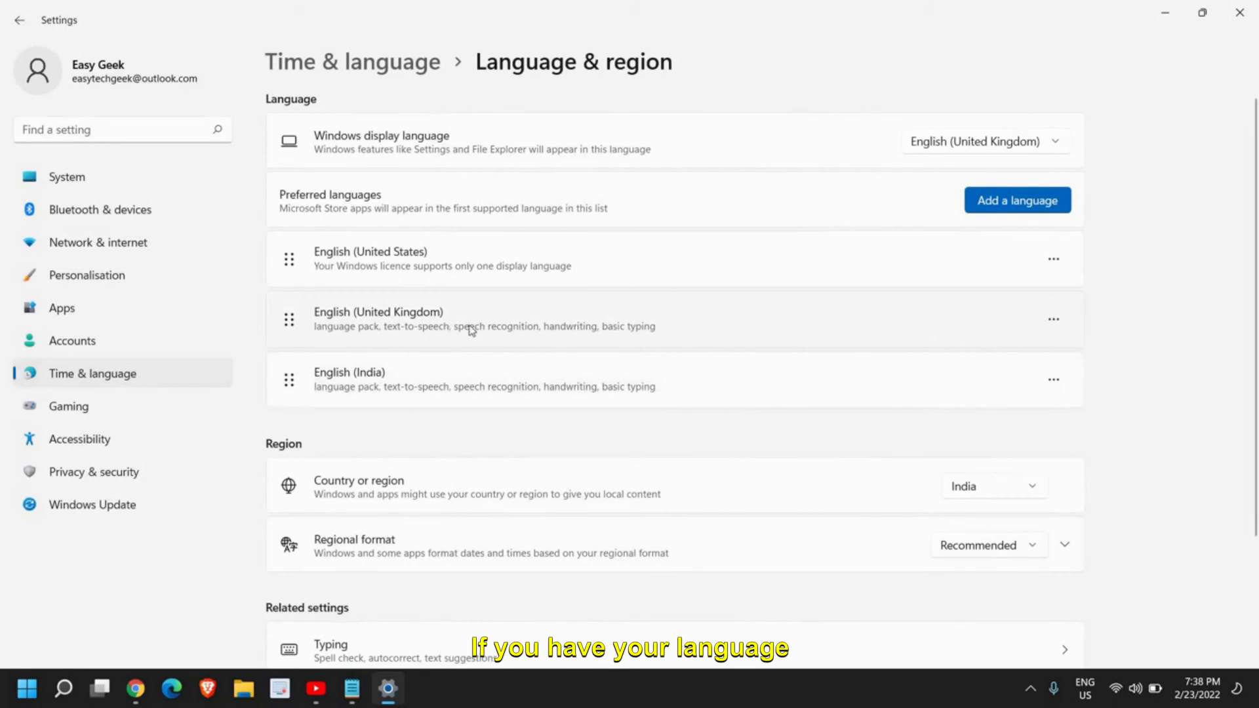
pyautogui.click(1053, 320)
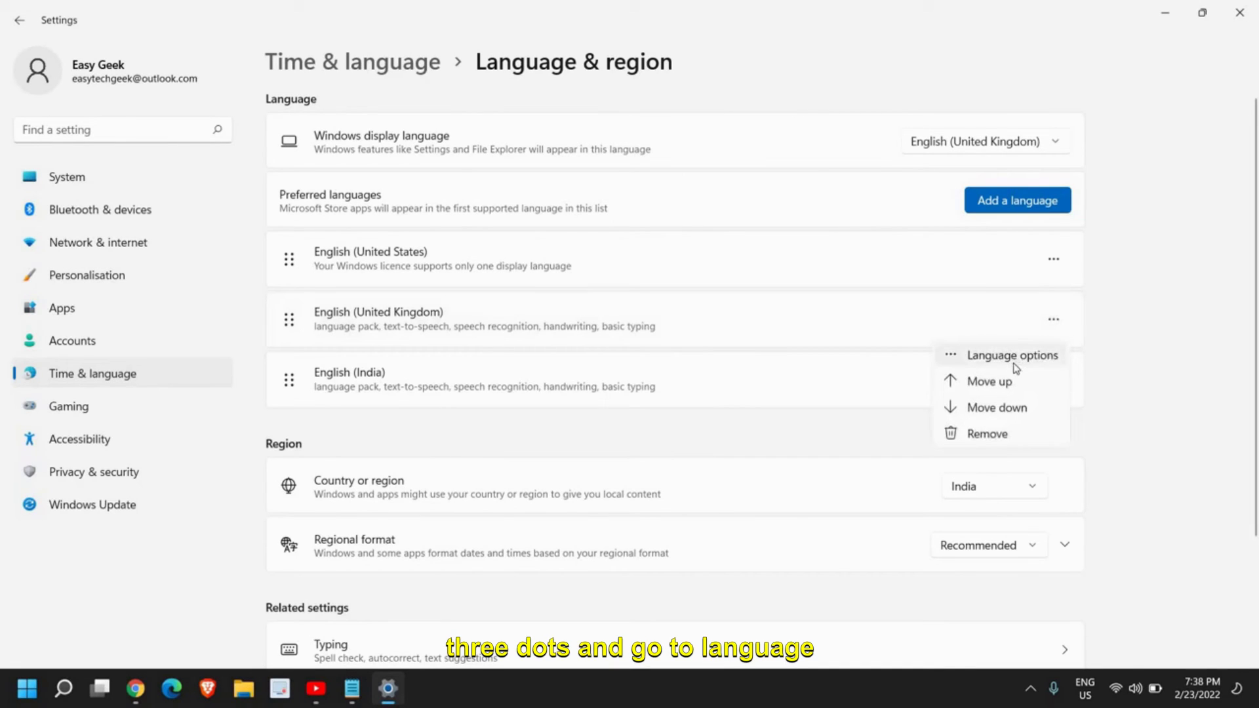
pyautogui.click(1019, 366)
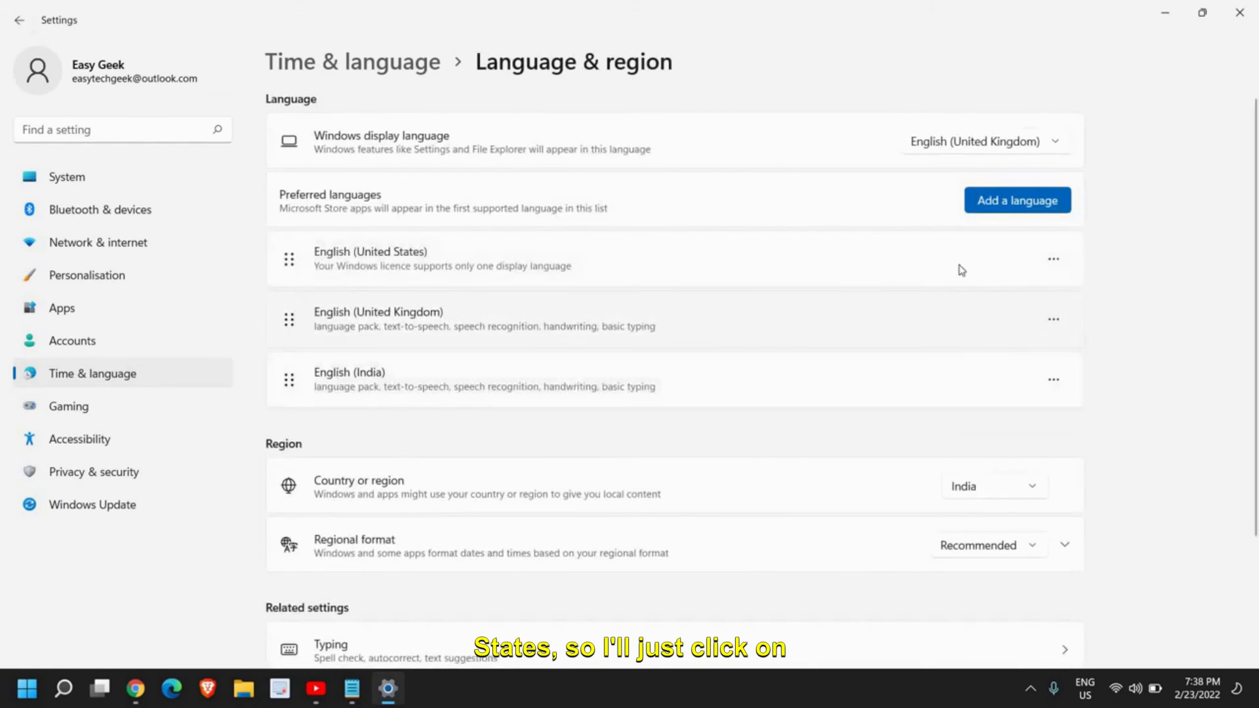
# Download Basic typing in English (United States) language options, then return to Language & region
pyautogui.click(1058, 262)
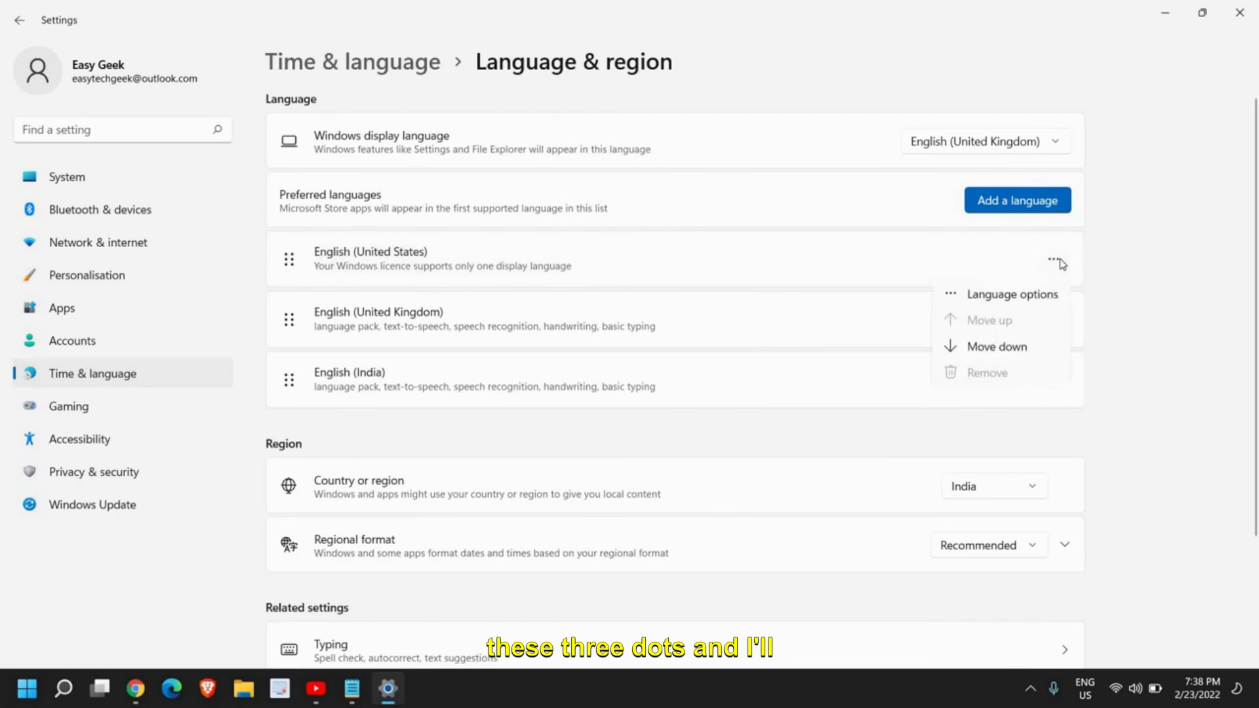
pyautogui.click(1031, 301)
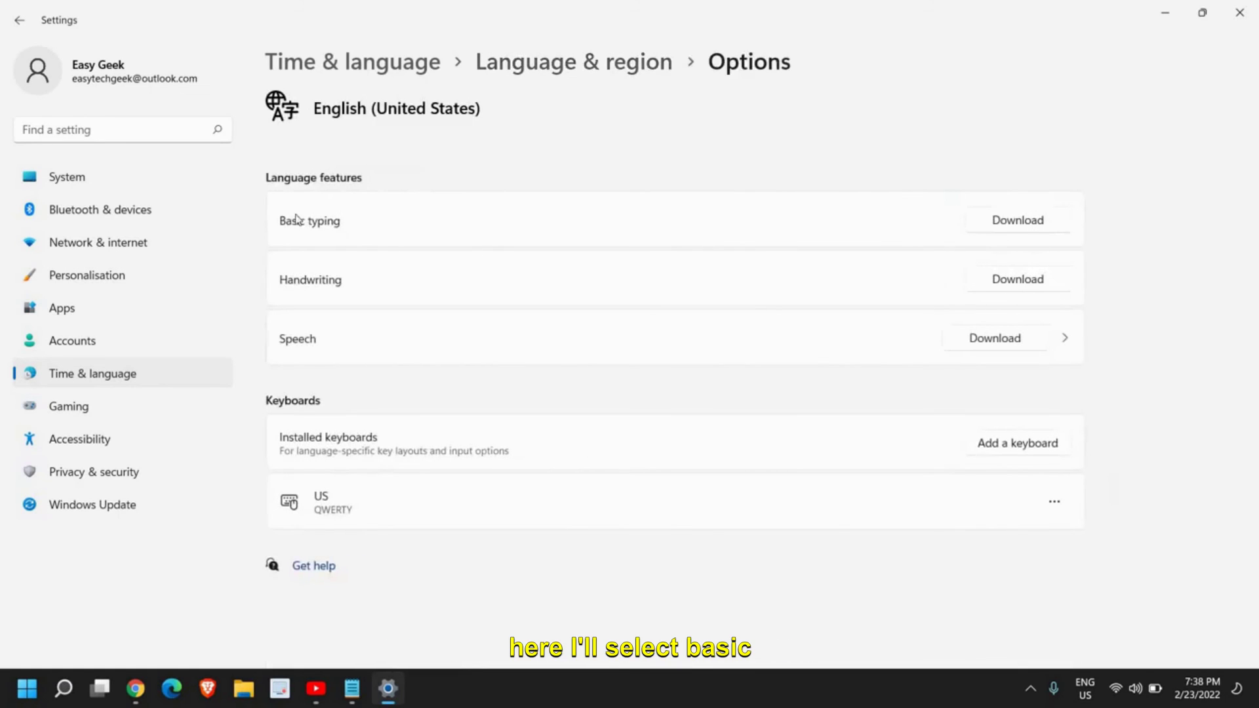
pyautogui.click(1016, 220)
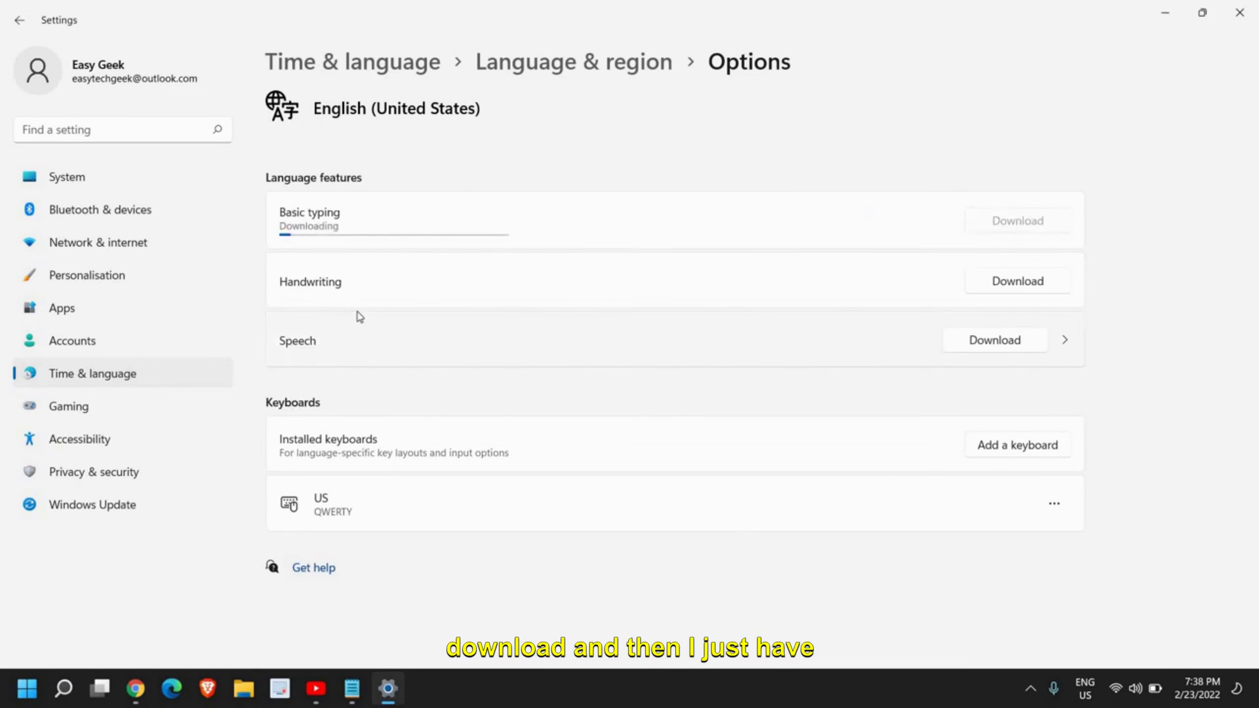
pyautogui.click(18, 21)
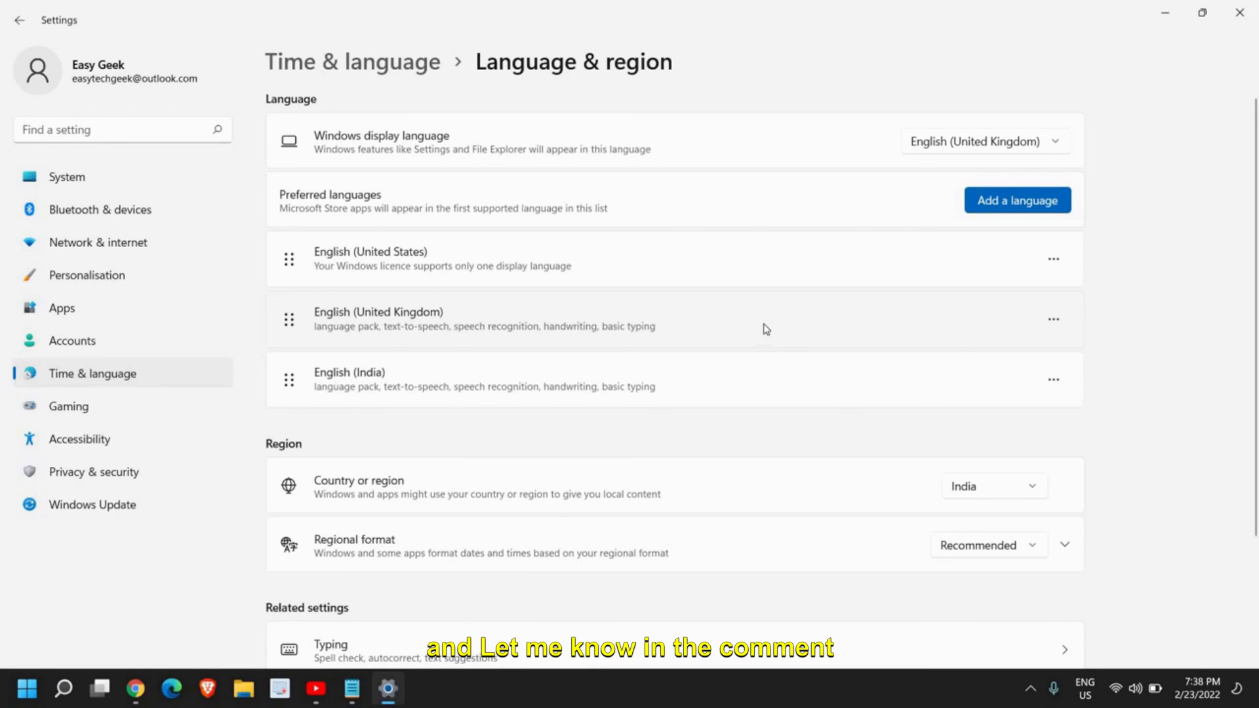
pyautogui.scroll(-2, 785, 317)
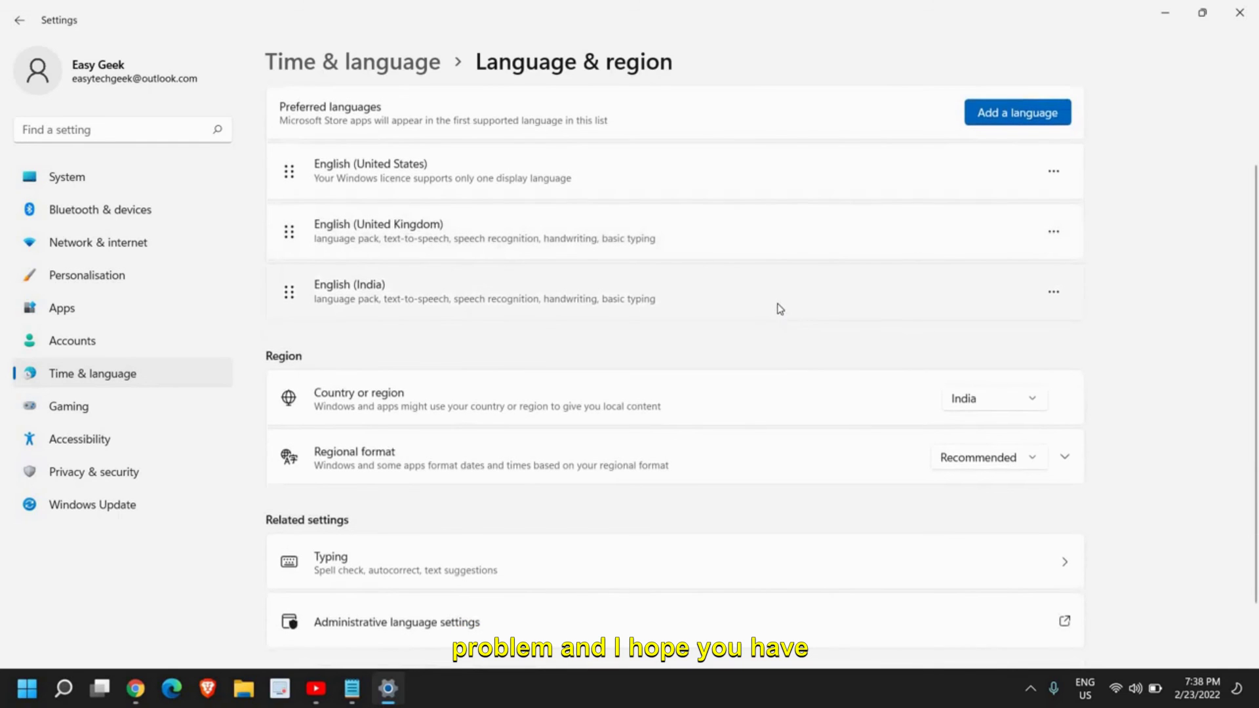
# Close the Settings window to return to the desktop
pyautogui.click(1235, 20)
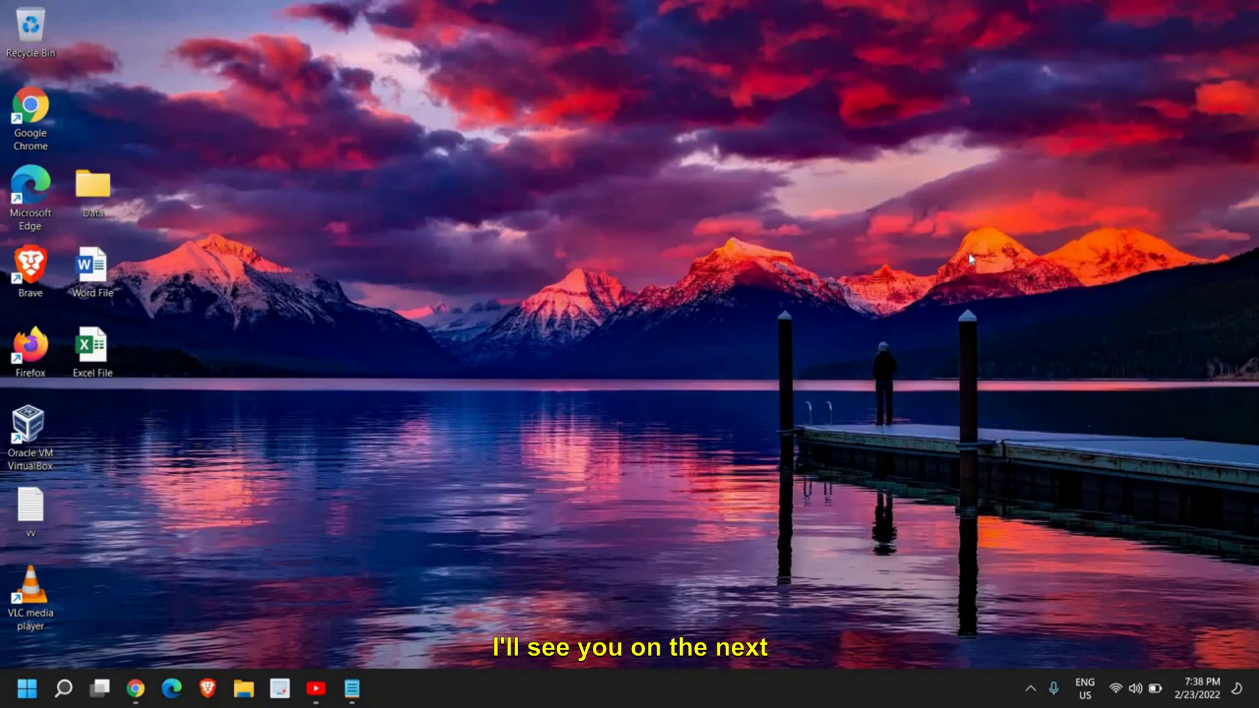